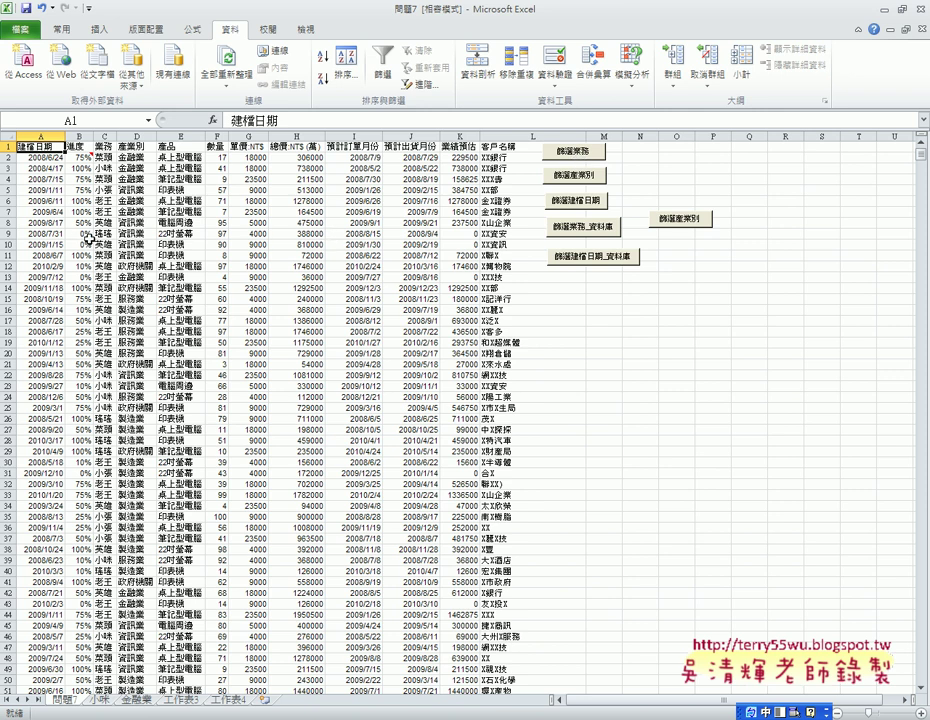
Step: Copy the name 瑞瑞 from cell C9 and start the 篩選業務 salesperson filter macro
left_click(104, 234)
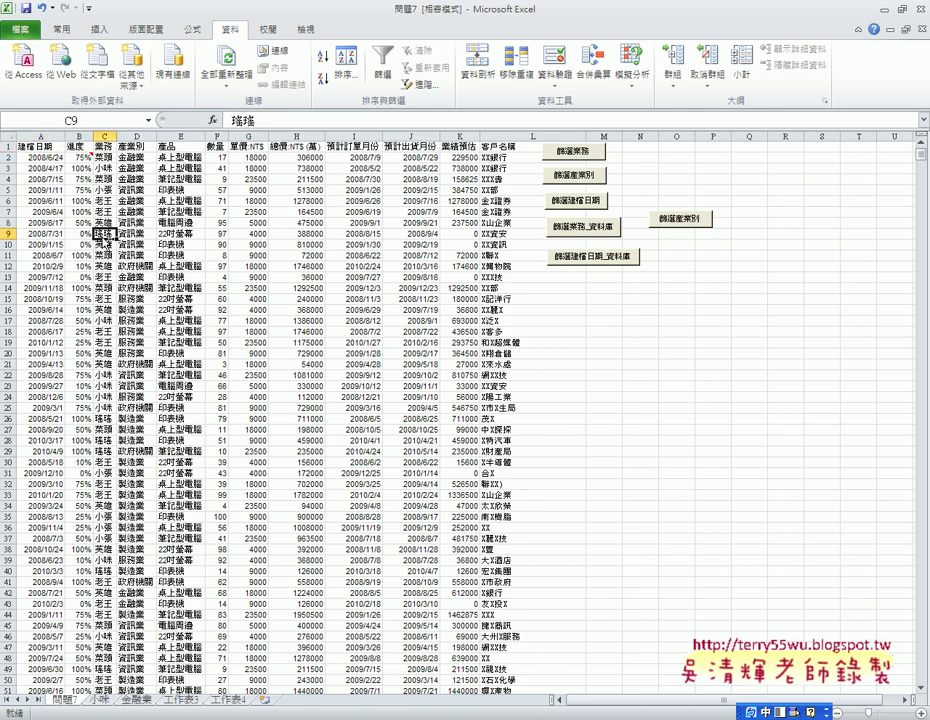
key("ctrl+c")
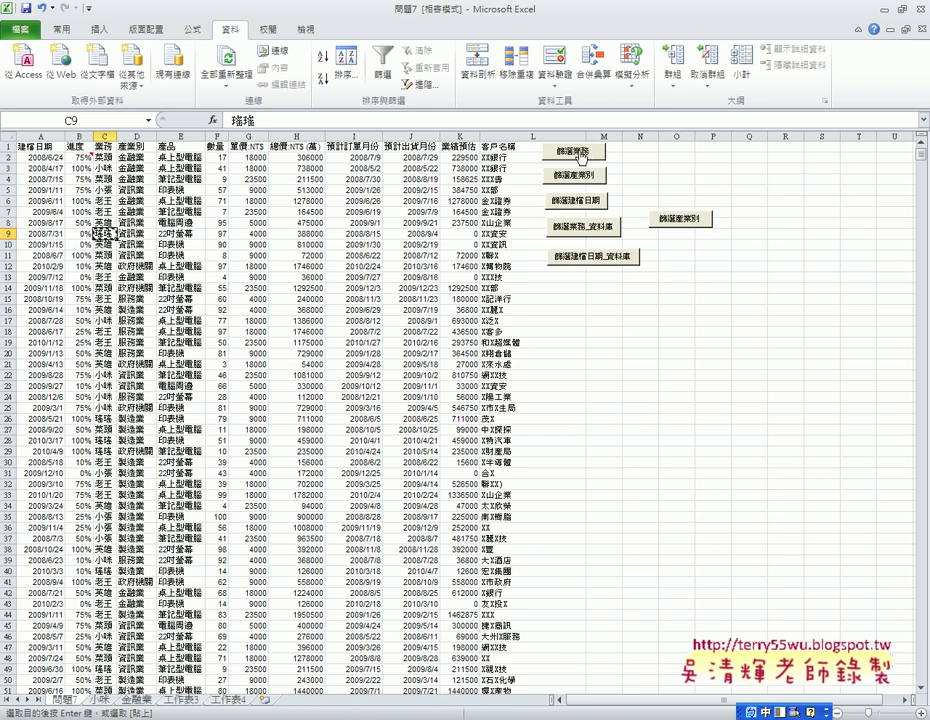
left_click(585, 155)
Step: Paste 瑞瑞 into the salesperson prompt, confirm it, and view the new 瑞瑞 sheet
right_click(403, 294)
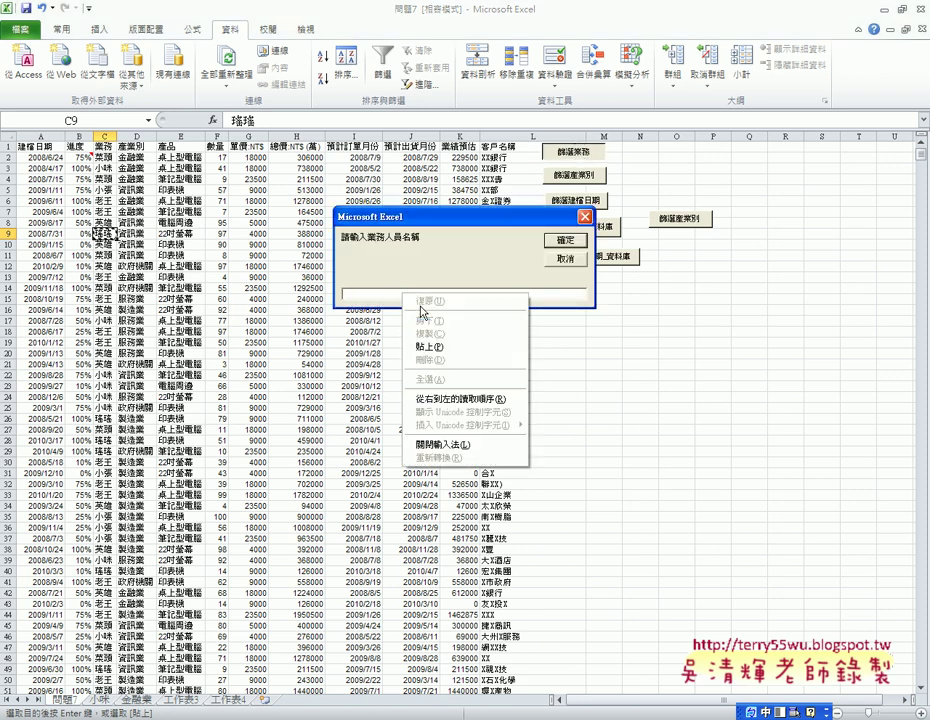
left_click(428, 346)
left_click(565, 240)
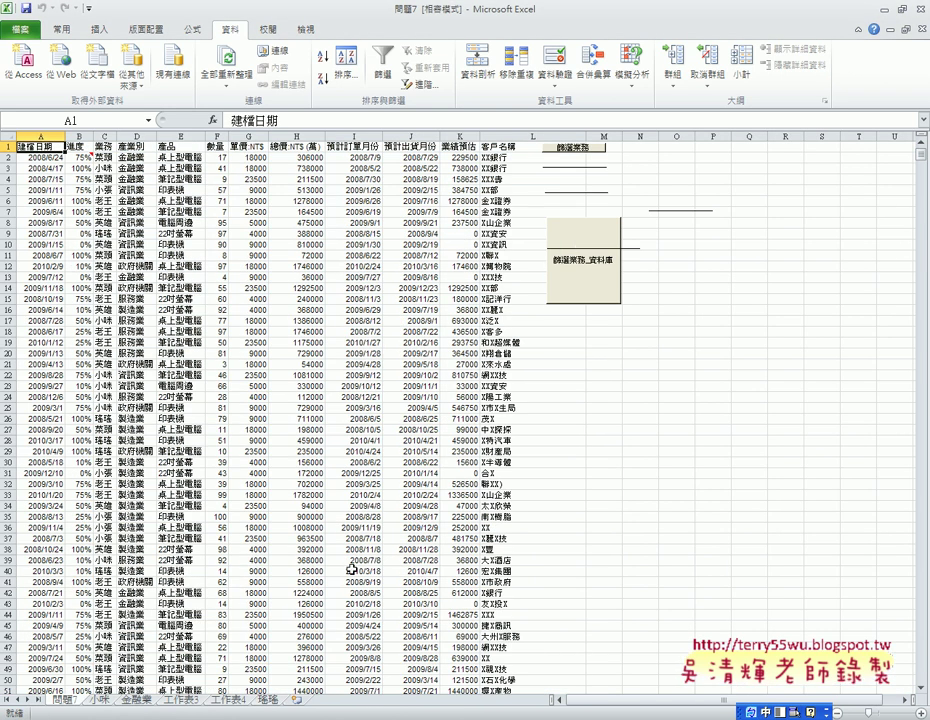
left_click(268, 700)
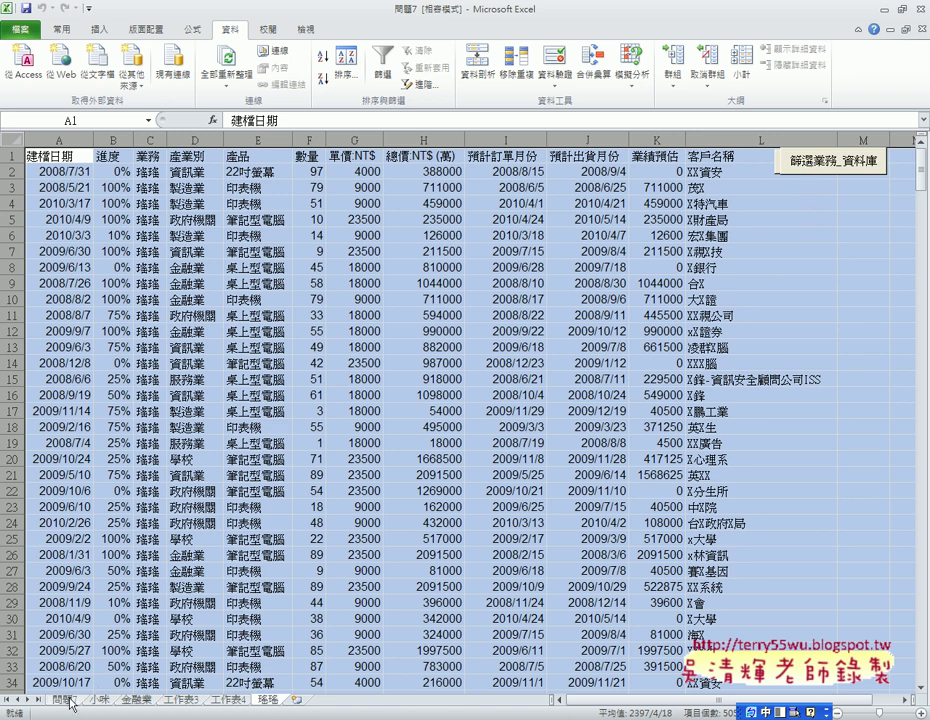
Step: Return to the 問題7 sheet and compare the 業務 (C1) and 產業別 (D1) column headers
left_click(66, 701)
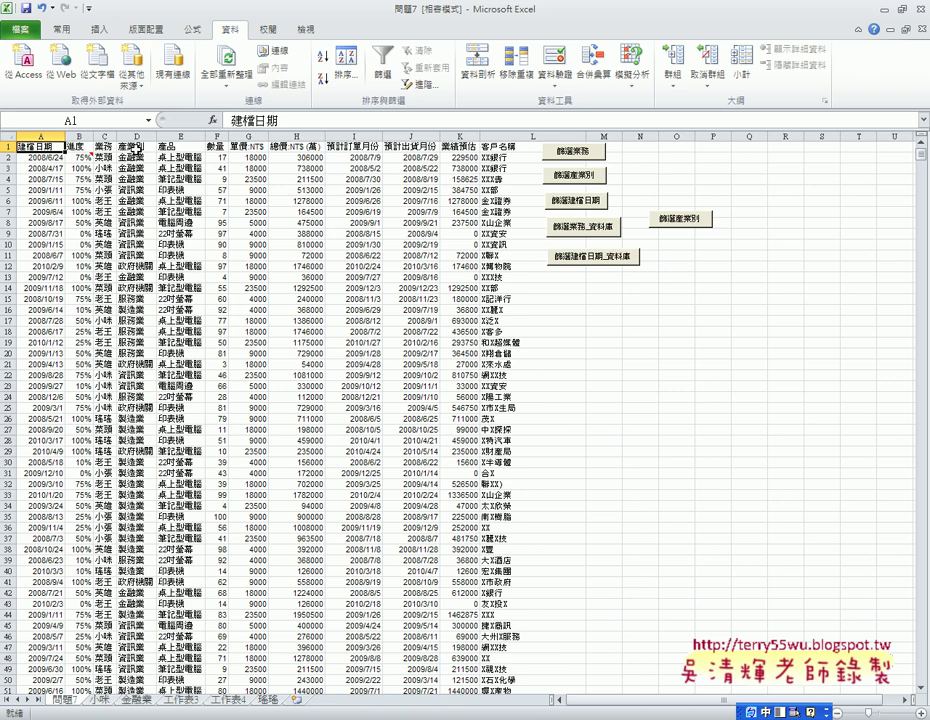
left_click(104, 148)
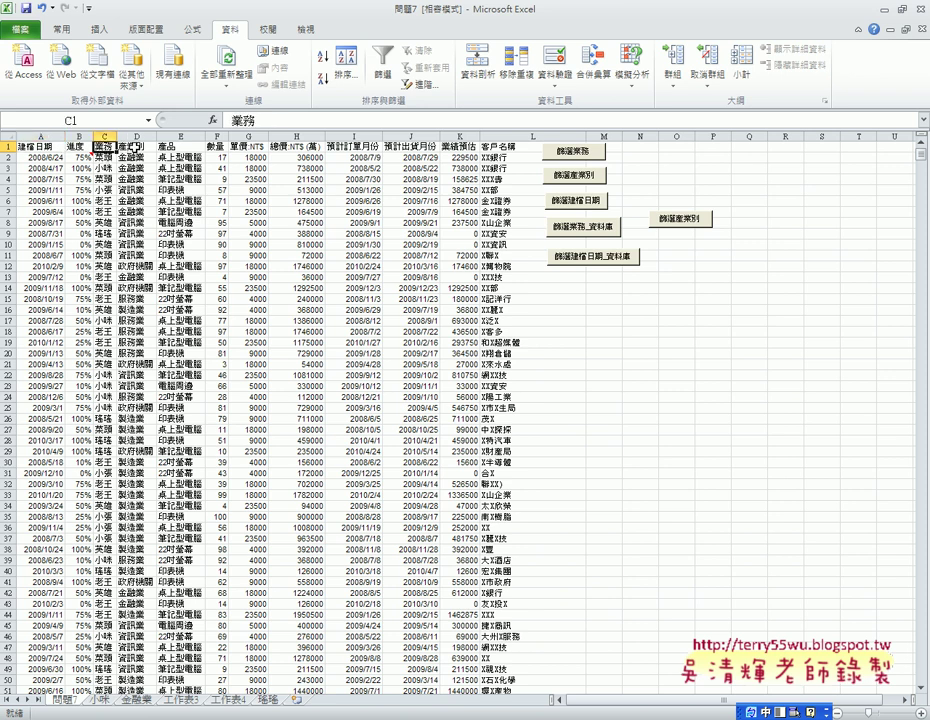
left_click(133, 150)
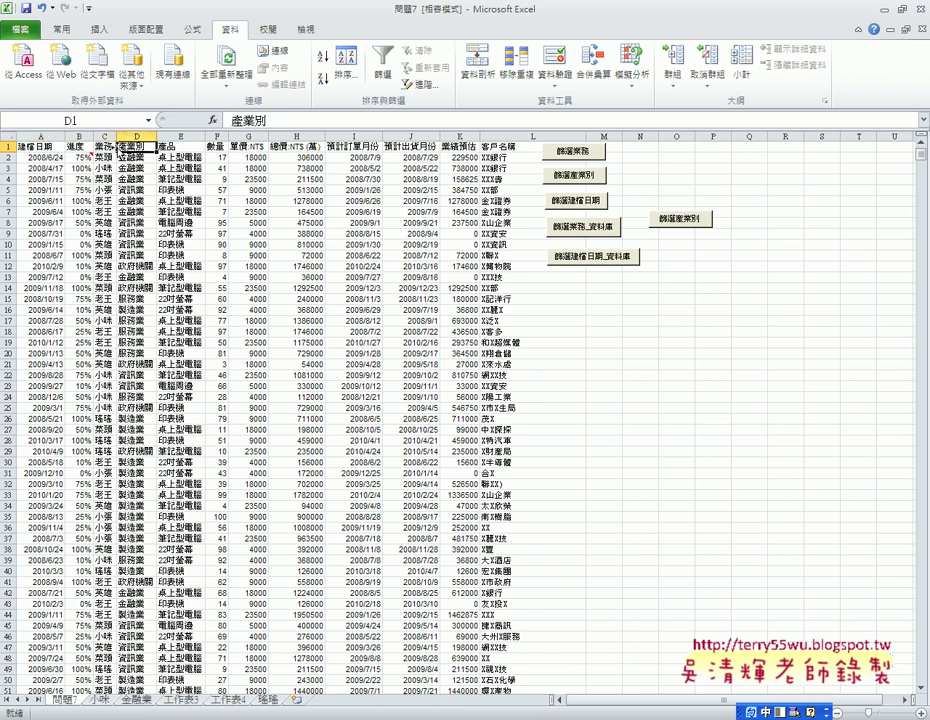
key("Left")
left_click(141, 150)
left_click(113, 150)
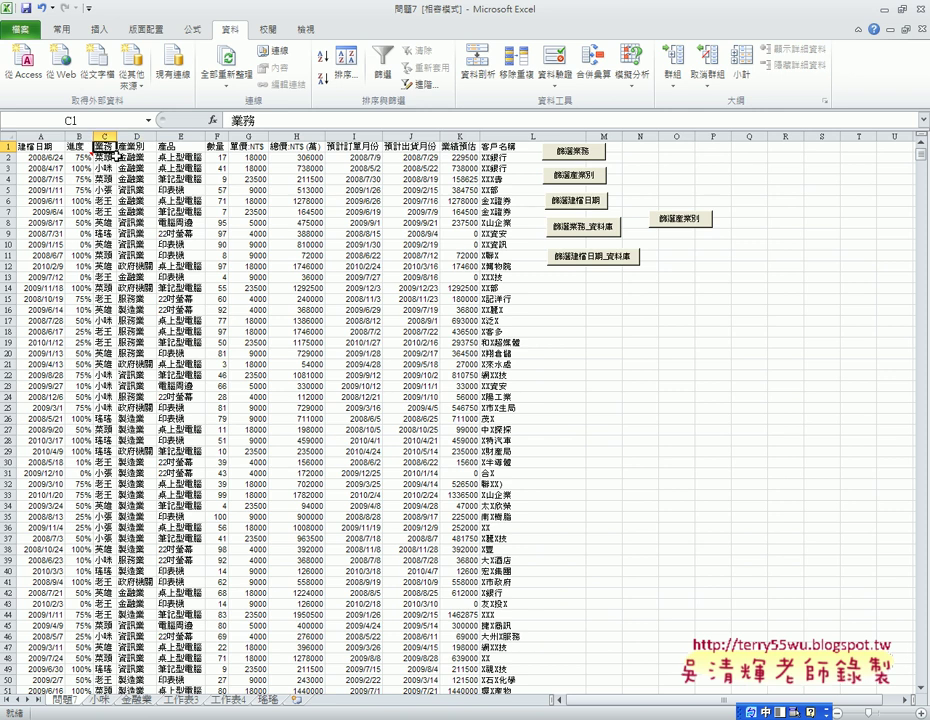
key("Right")
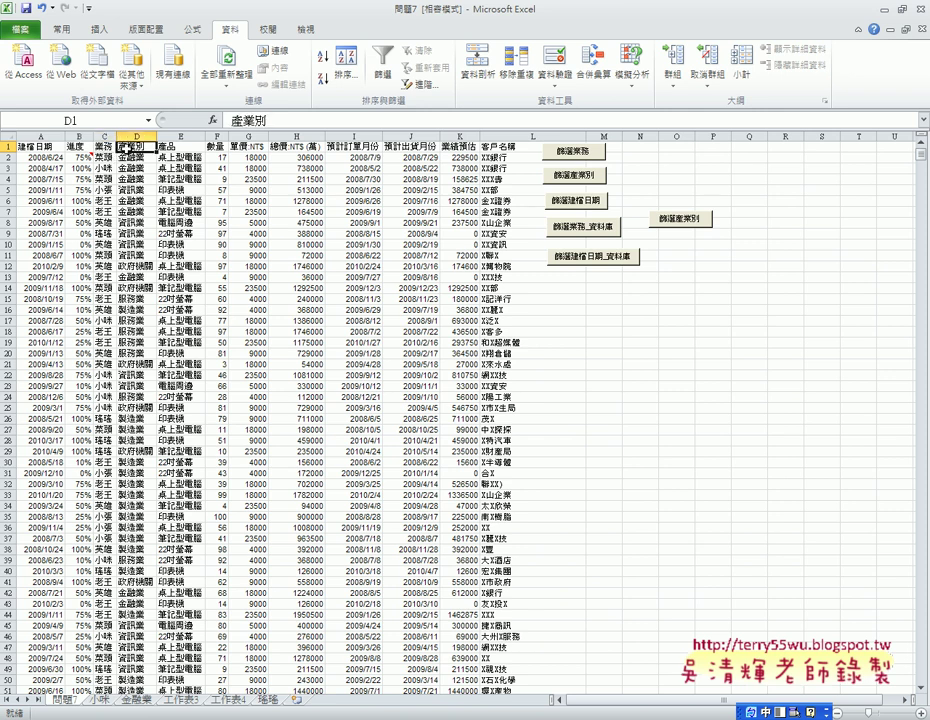
Step: Open the button's assigned 篩選業務 macro for editing with the Module1 code window maximized
right_click(573, 159)
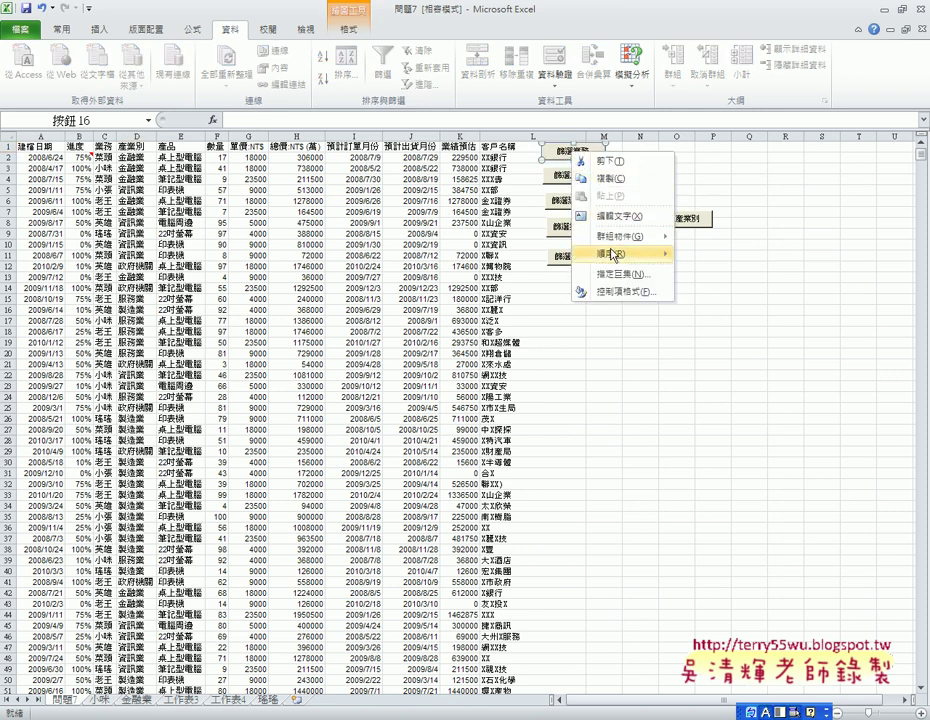
left_click(612, 274)
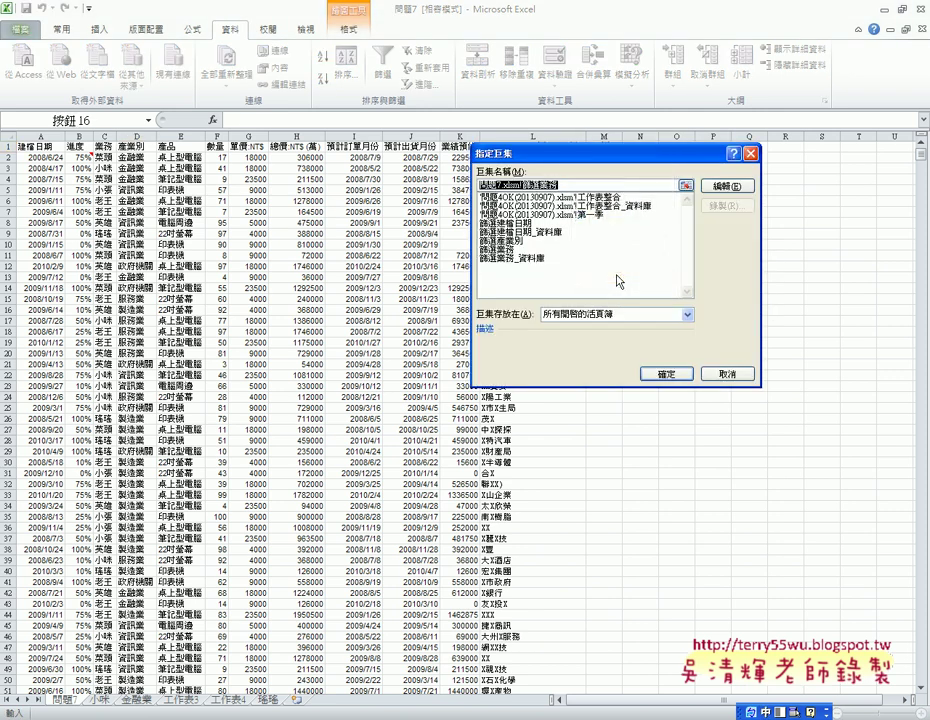
left_click(727, 186)
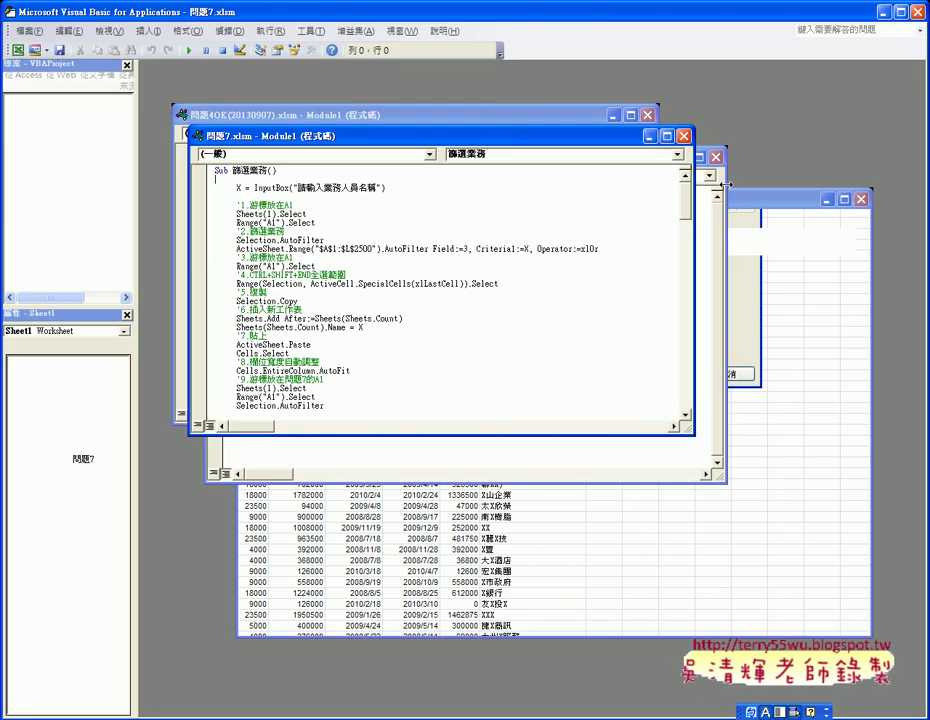
double_click(482, 136)
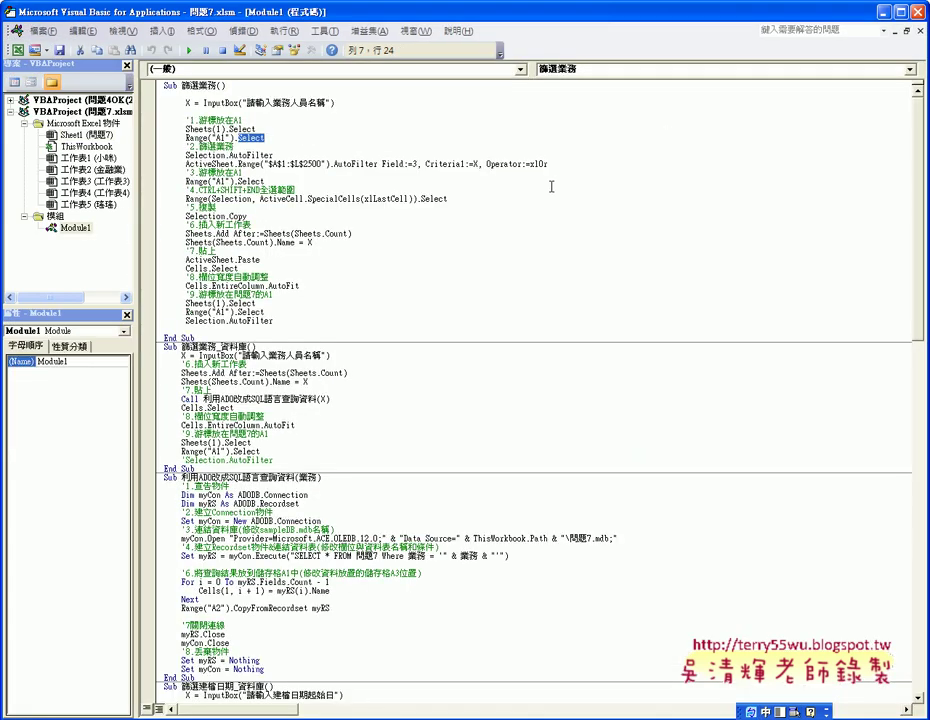
Step: Set the VBA editor code font size to 14 in Options' 撰寫風格 settings
left_click(323, 31)
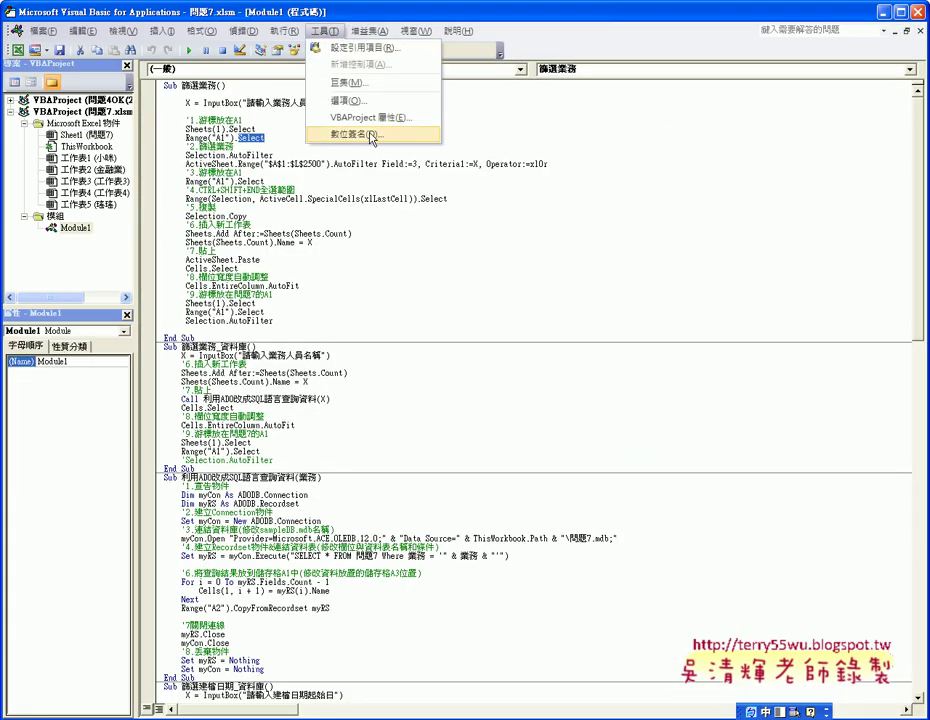
left_click(360, 102)
left_click(381, 191)
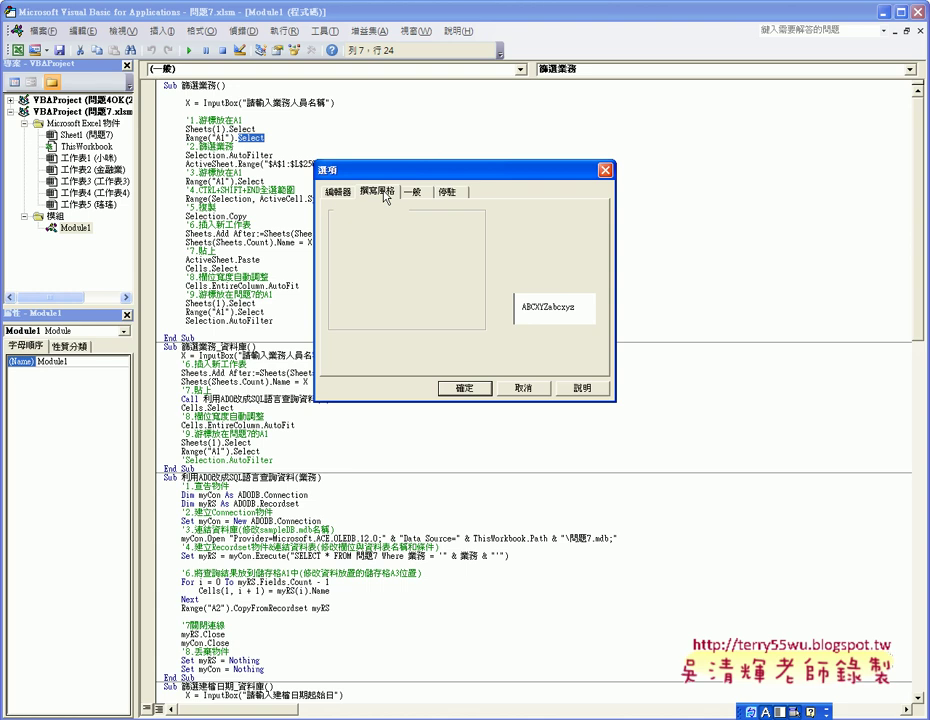
left_click(534, 256)
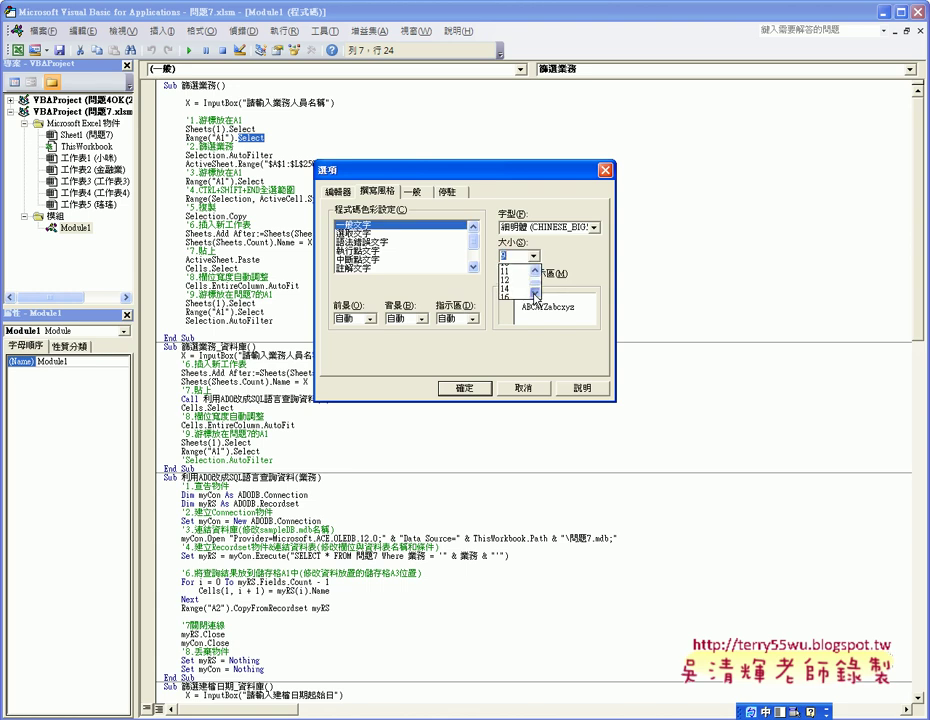
left_click(522, 290)
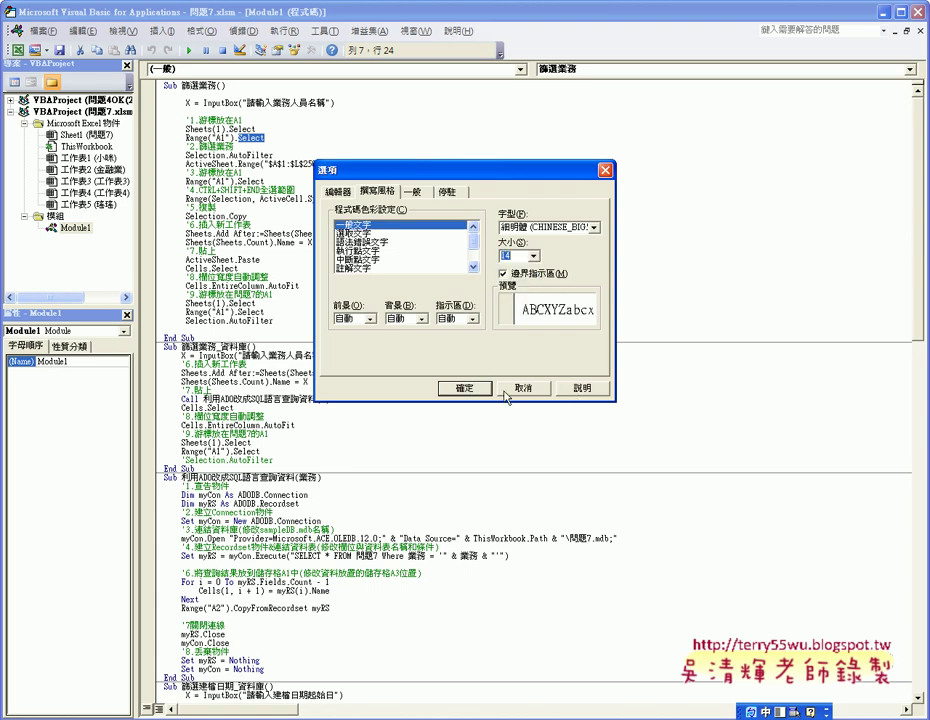
left_click(473, 390)
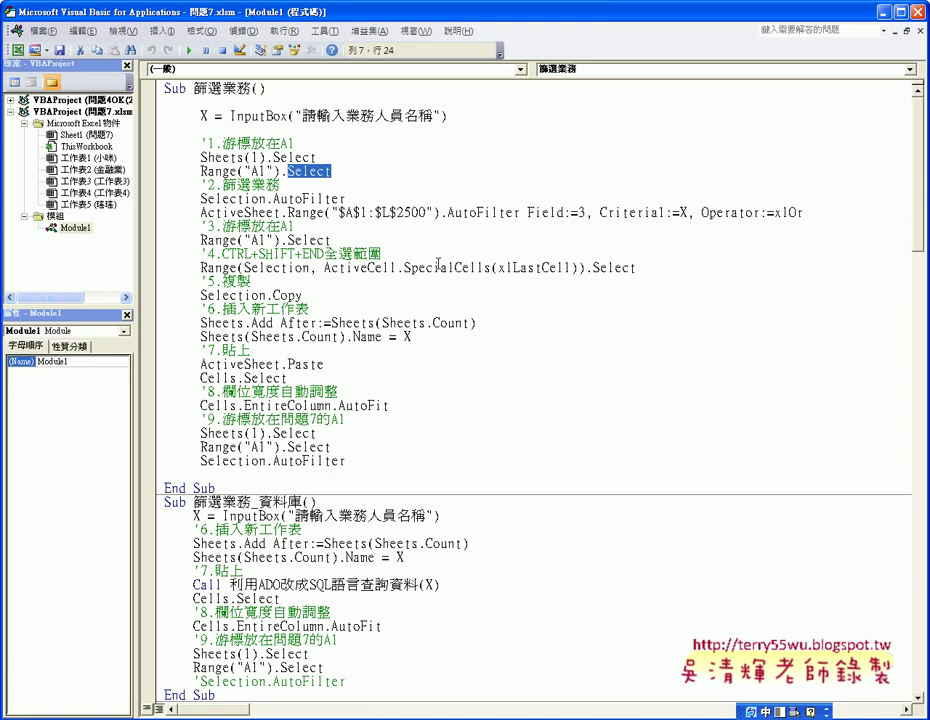
left_click(438, 266)
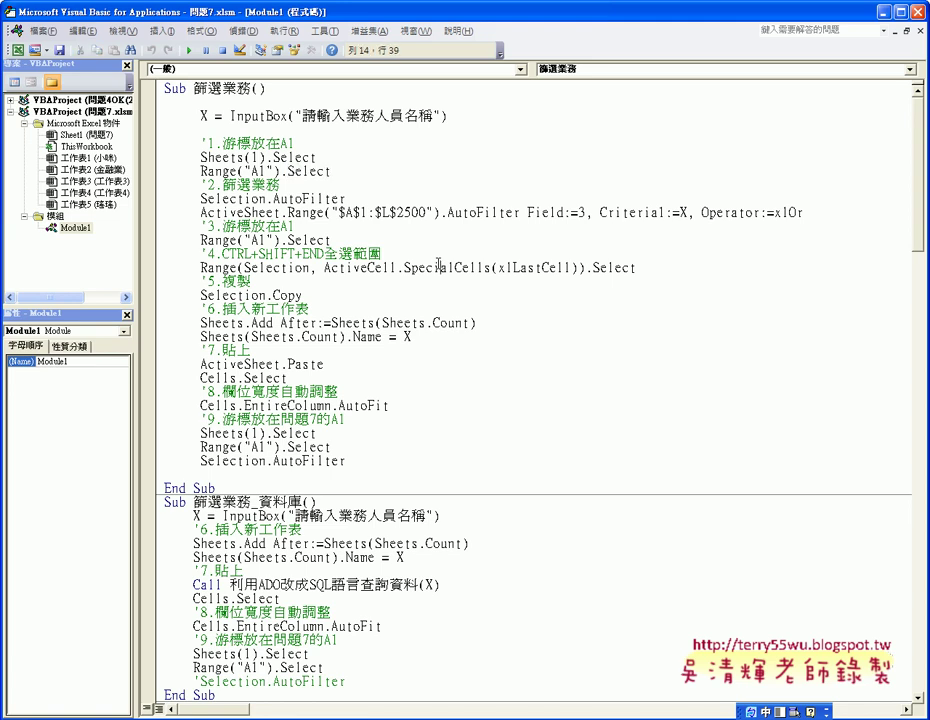
mouse_move(164, 88)
left_mouse_down()
mouse_move(292, 171)
mouse_move(216, 488)
left_mouse_up()
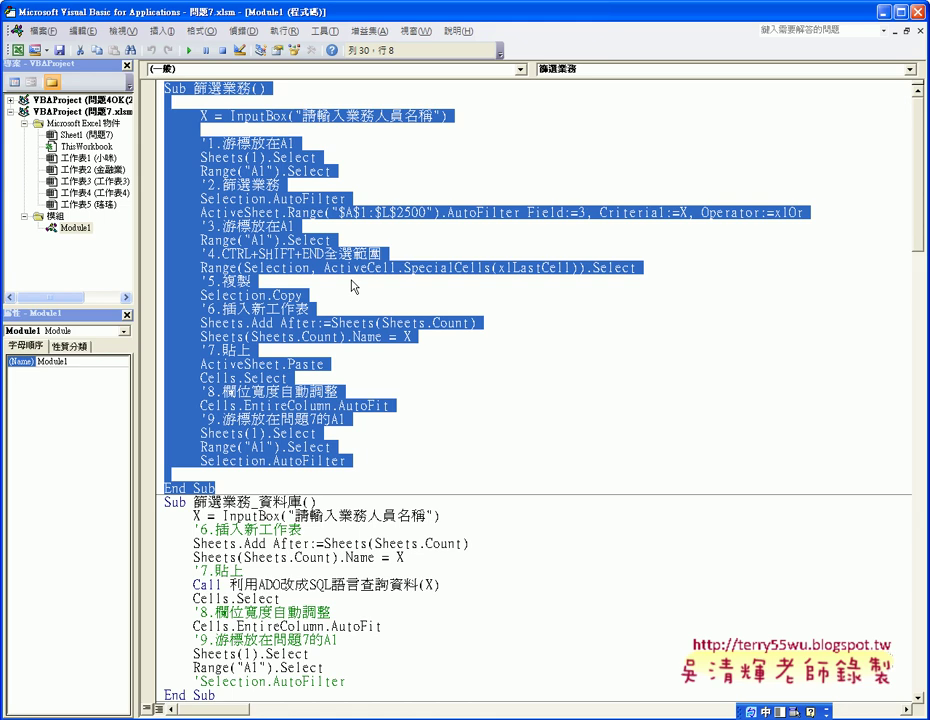
scroll(352, 287, "down", 3)
scroll(352, 287, "down", 4)
scroll(352, 280, "down", 4)
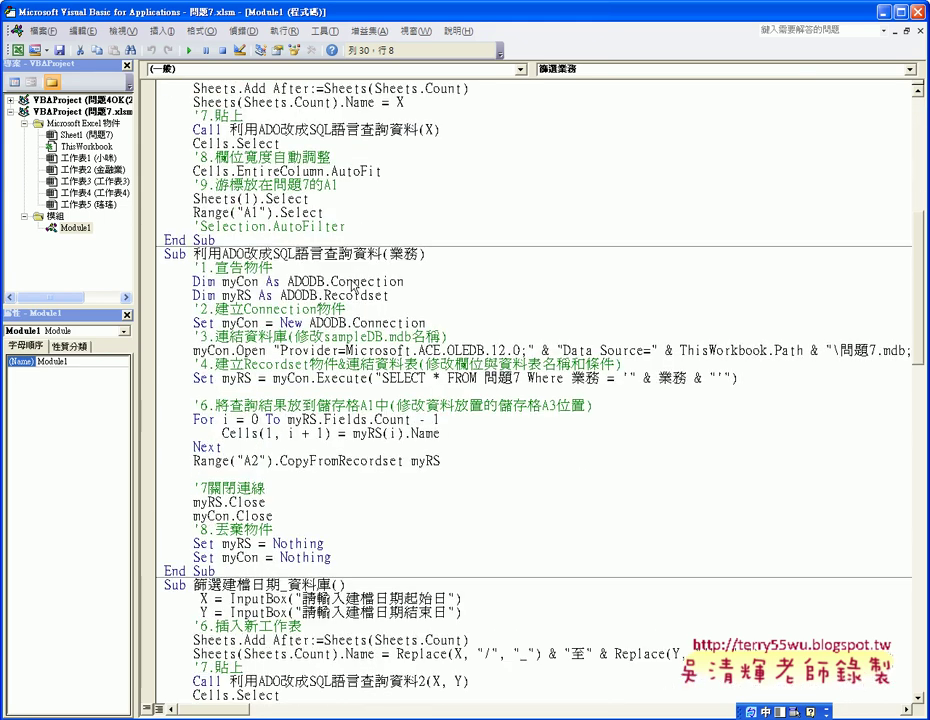
scroll(352, 265, "down", 2)
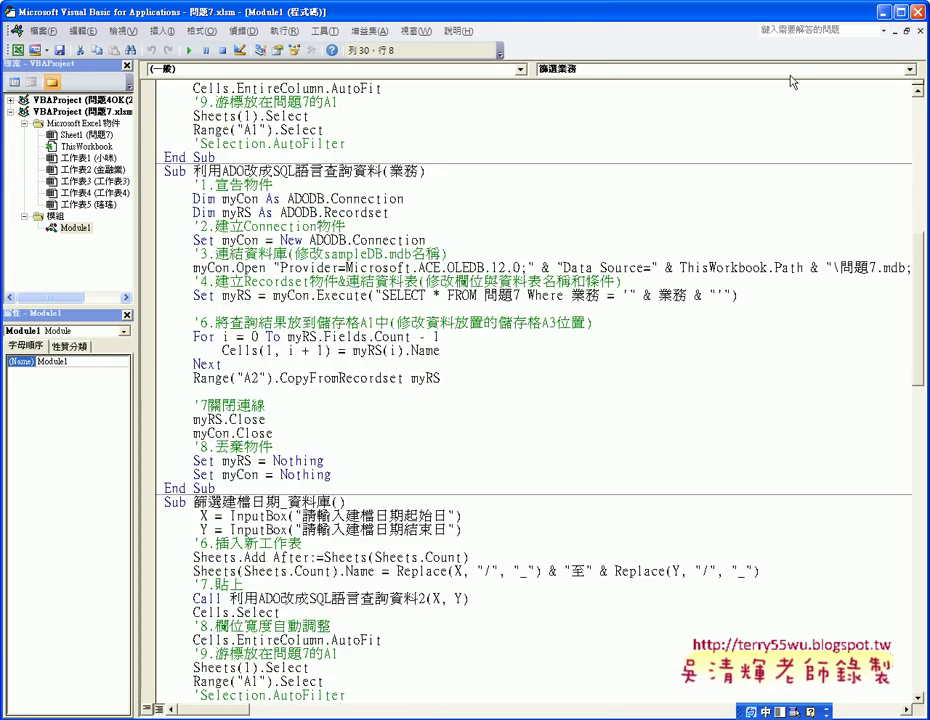
scroll(531, 193, "up", 8)
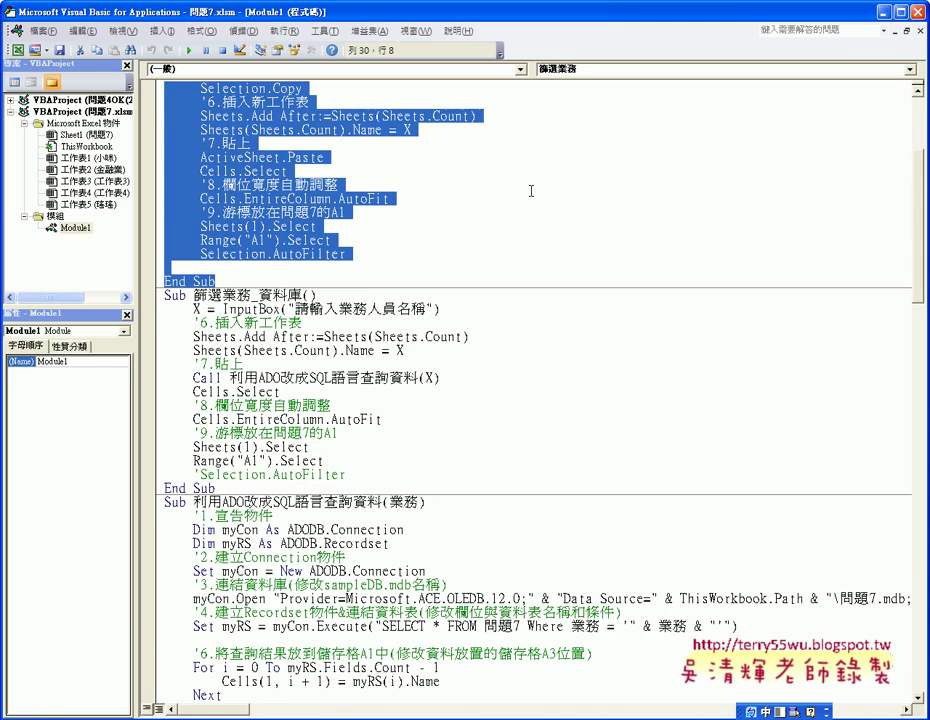
scroll(531, 193, "up", 5)
right_click(279, 175)
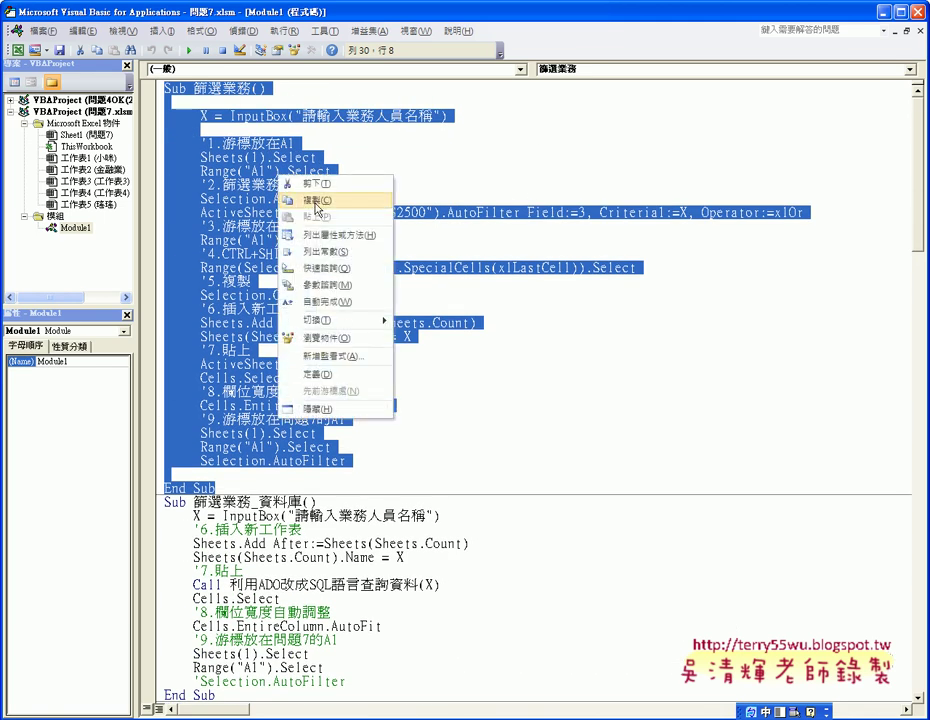
left_click(316, 204)
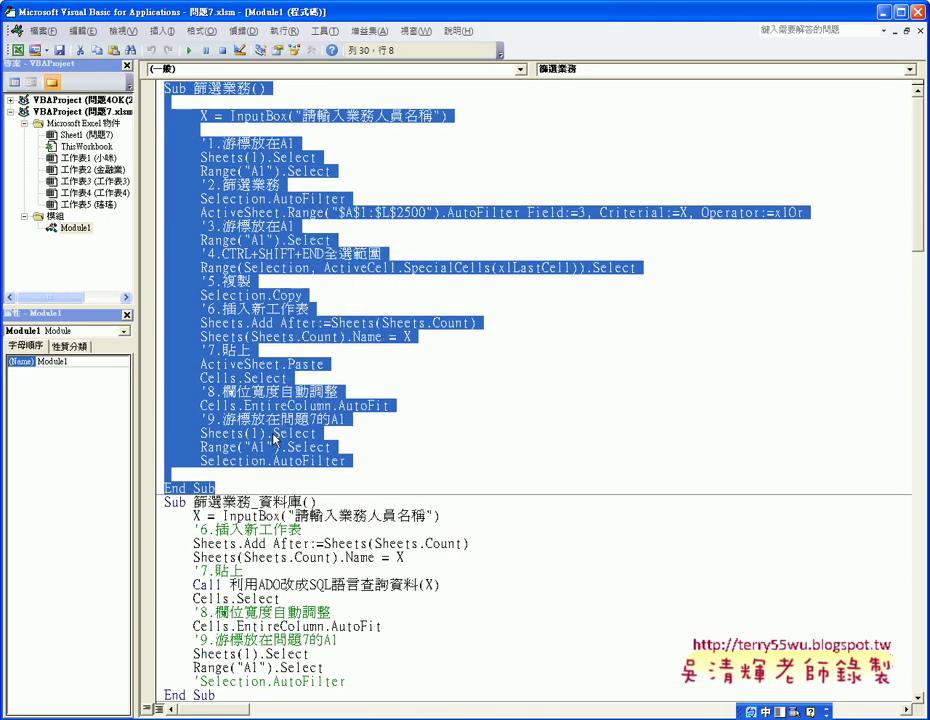
Step: Deselect the copied code and scroll down Module1 to the Sub 篩選產業別() procedure
left_click(245, 482)
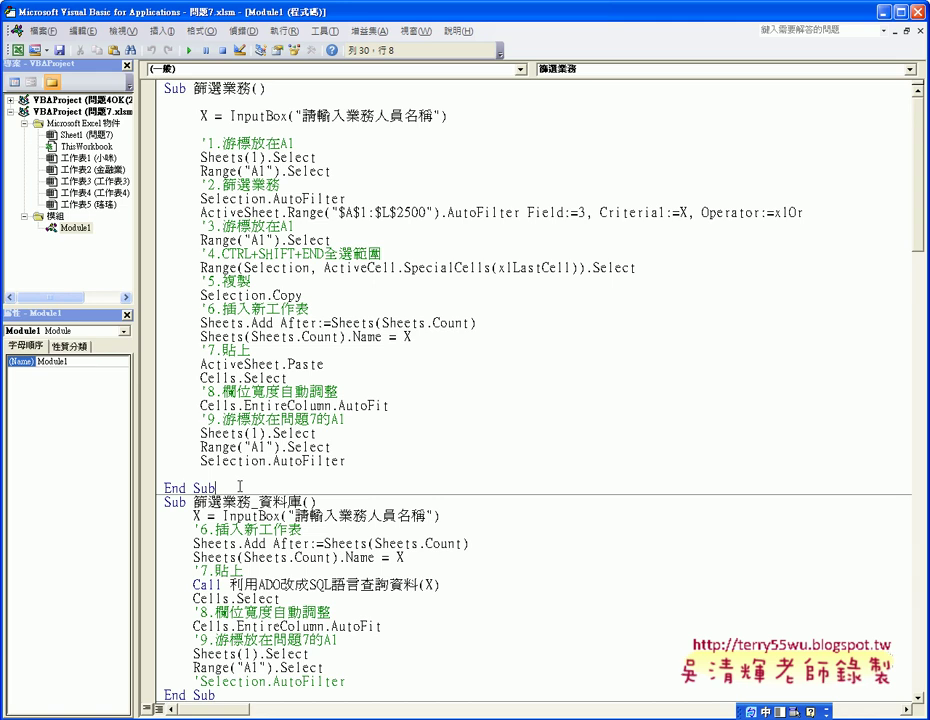
scroll(243, 485, "down", 10)
scroll(243, 485, "down", 3)
scroll(243, 485, "down", 6)
scroll(244, 480, "down", 6)
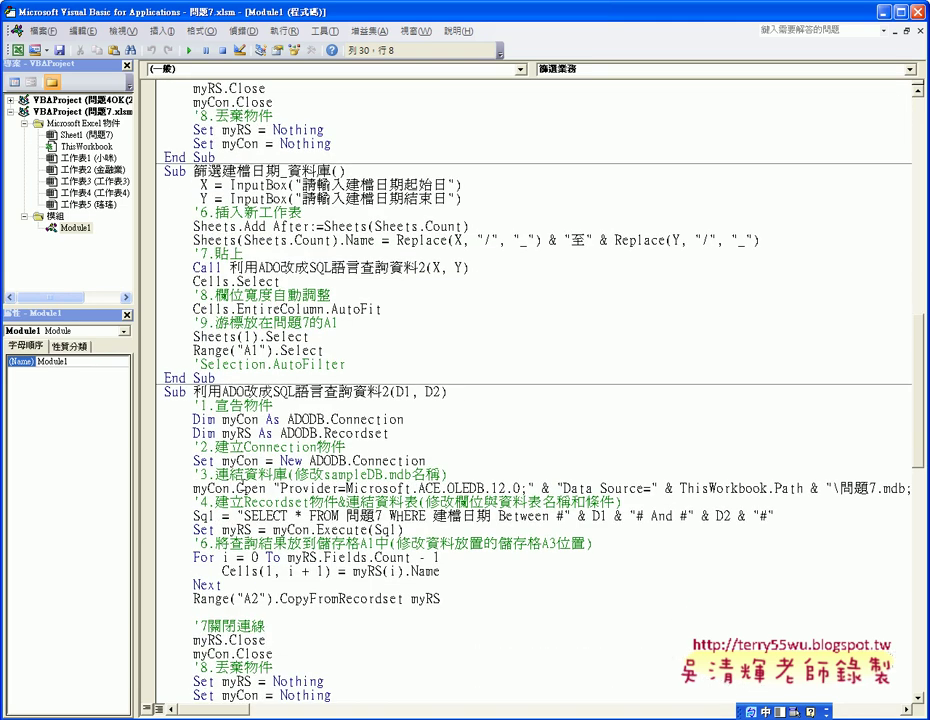
scroll(246, 476, "down", 6)
scroll(236, 474, "down", 4)
scroll(240, 476, "down", 4)
scroll(245, 477, "down", 1)
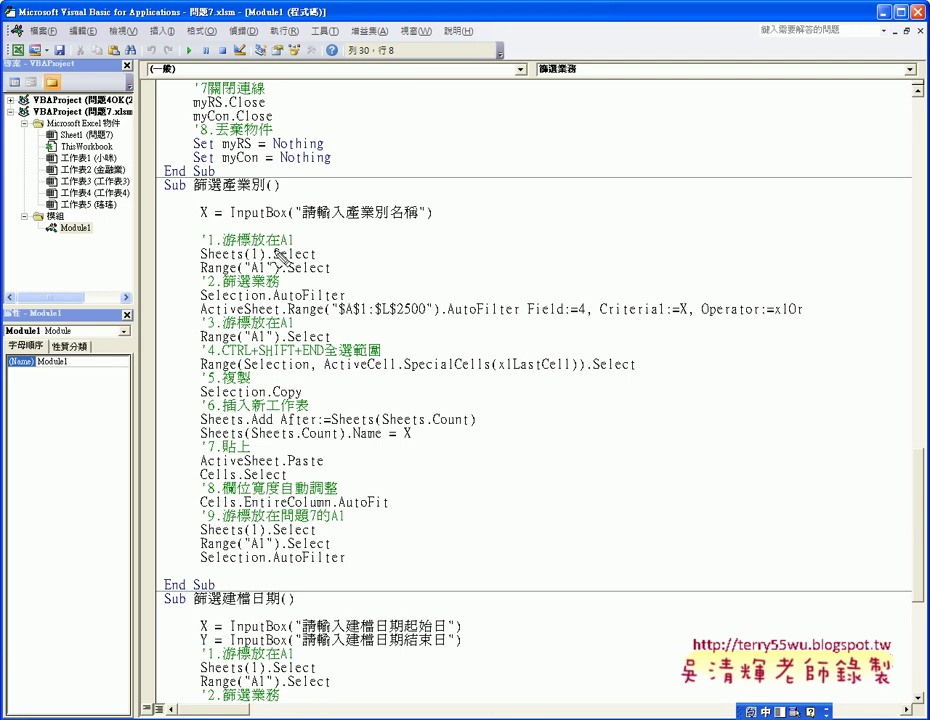
Step: Mark the changed parts: the name 篩選產業別, the 產業別 prompt, Field:=4 and Criteria1:=X
mouse_move(199, 191)
left_mouse_down()
mouse_move(265, 181)
mouse_move(222, 193)
left_mouse_up()
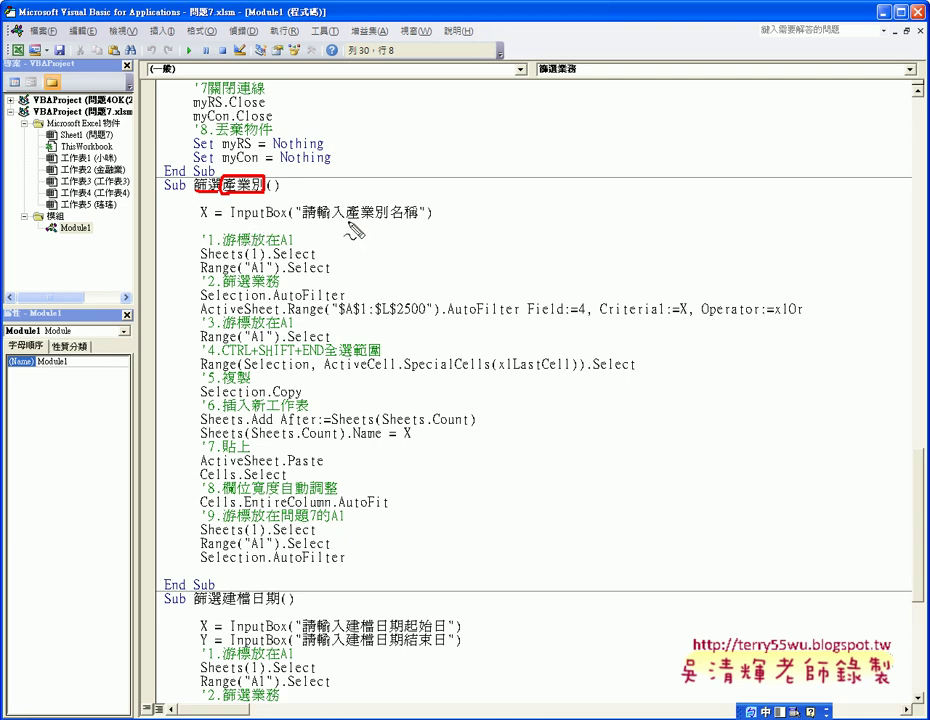
mouse_move(345, 231)
left_mouse_down()
mouse_move(390, 230)
mouse_move(345, 224)
left_mouse_up()
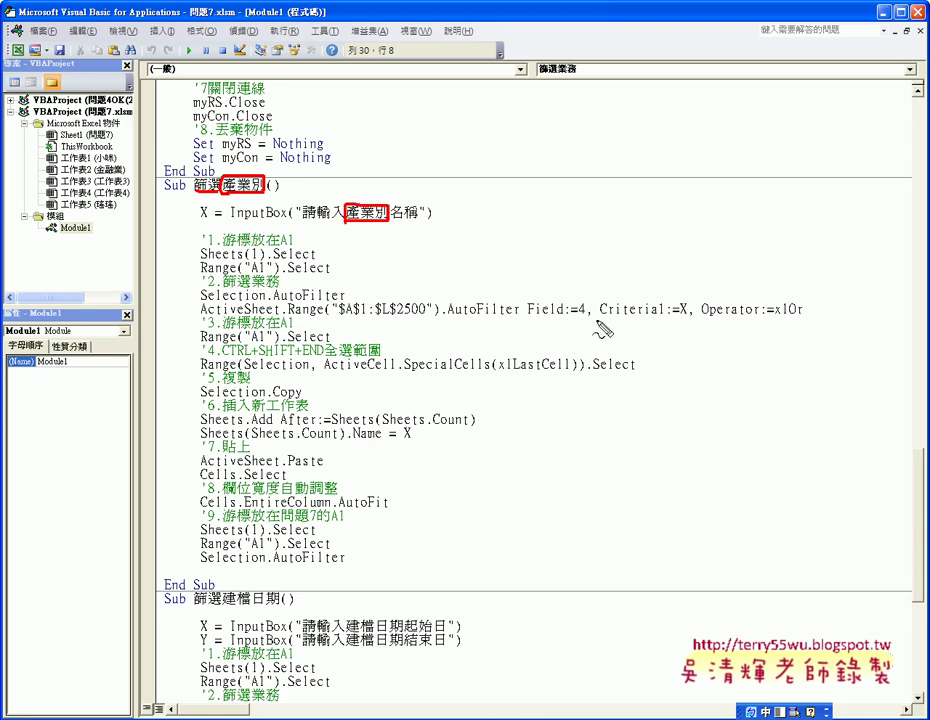
mouse_move(577, 317)
left_mouse_down()
mouse_move(590, 316)
mouse_move(577, 318)
left_mouse_up()
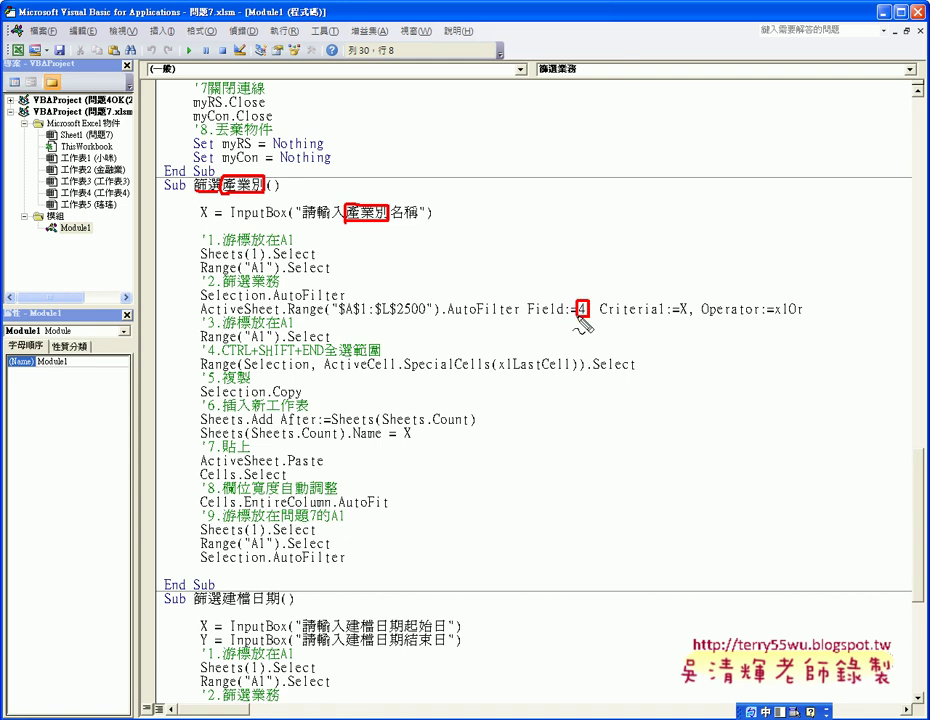
left_click_drag(678, 320, 688, 320)
key("Escape")
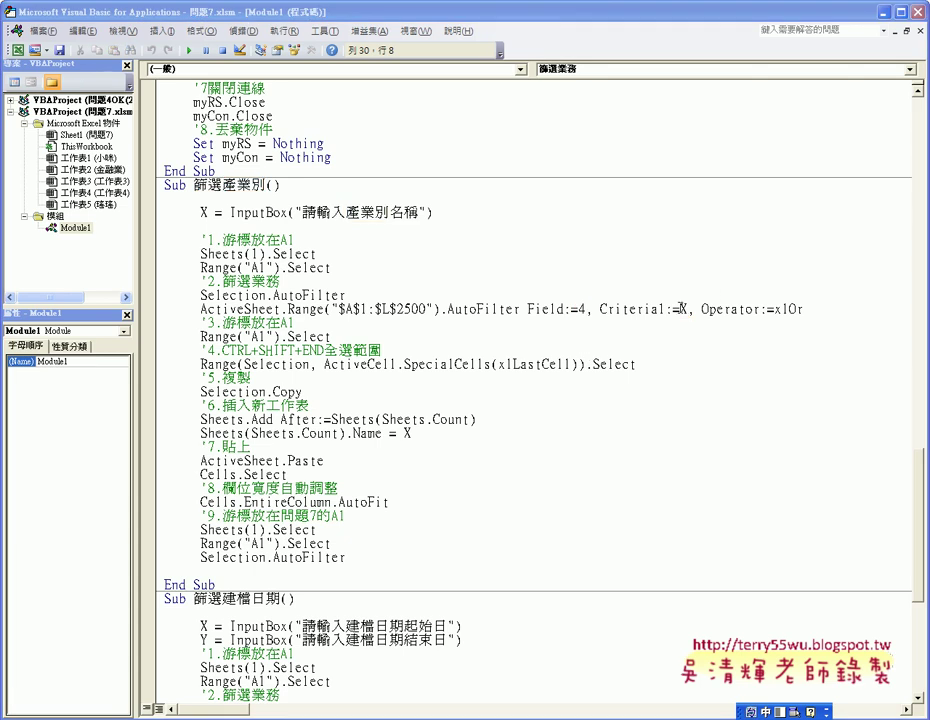
double_click(681, 309)
double_click(229, 185)
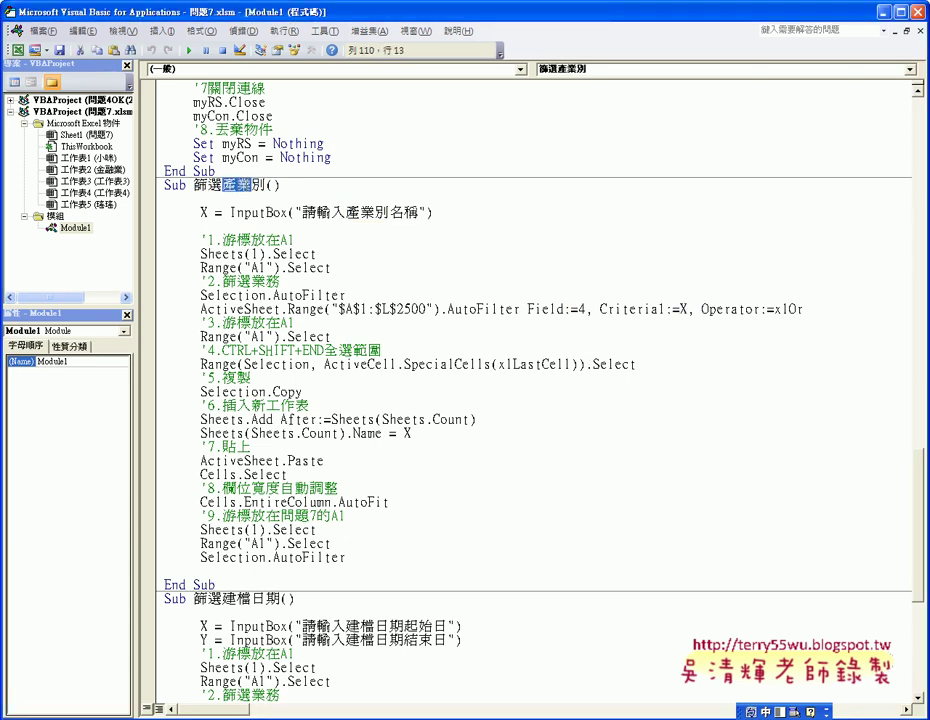
key("shift+Right")
double_click(360, 212)
key("shift+Right")
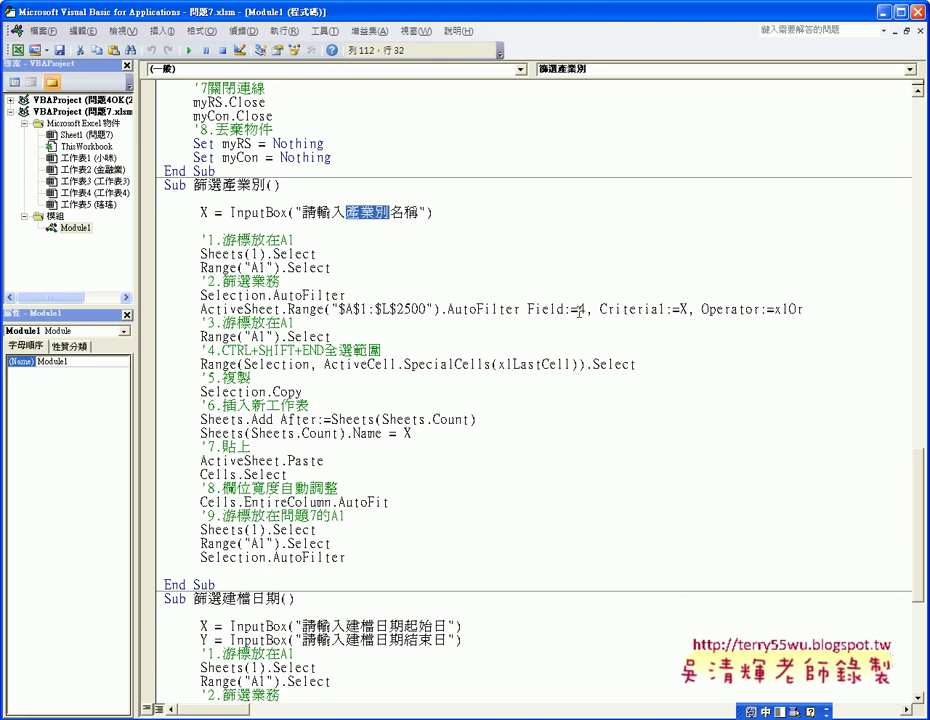
double_click(580, 311)
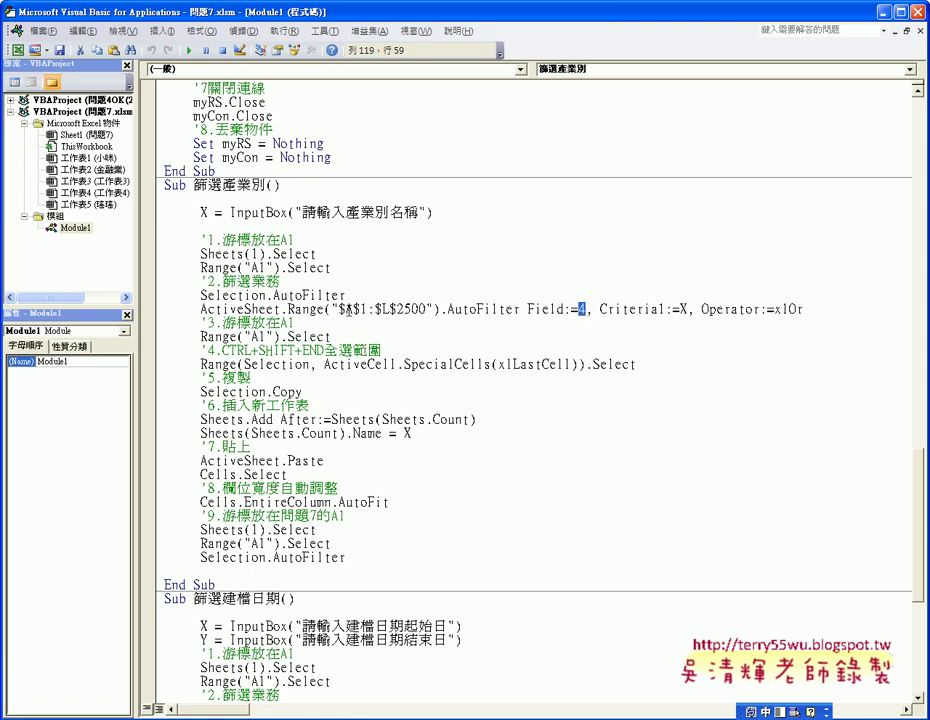
Step: Close the VBA editor, run 篩選產業別 from its sheet button, and enter 資訊業 in the prompt
left_click(915, 12)
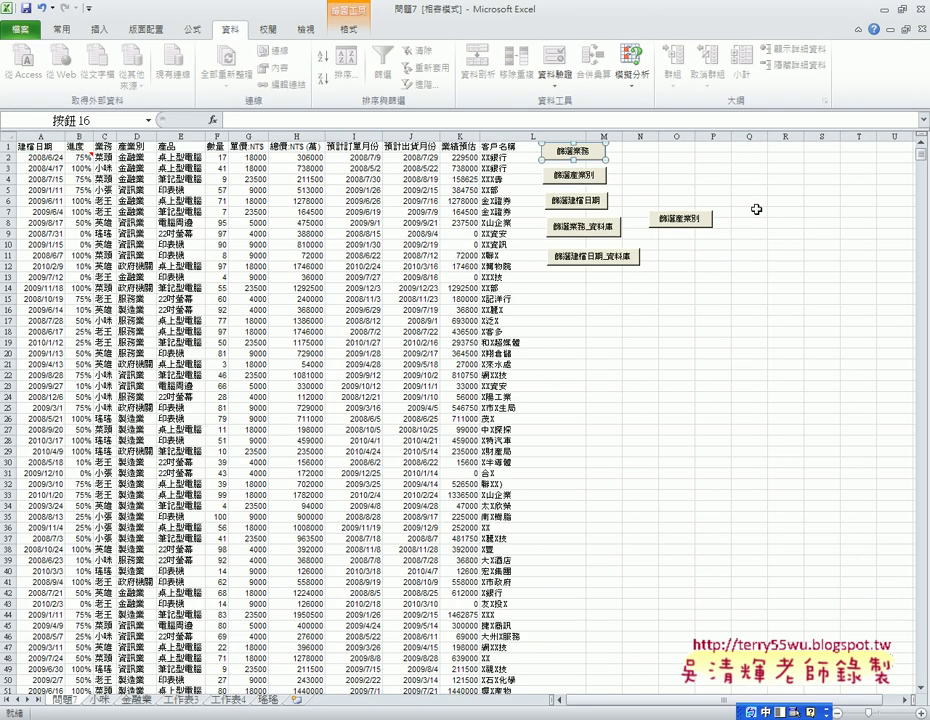
left_click(587, 178)
type("資ㄒㄩㄣ")
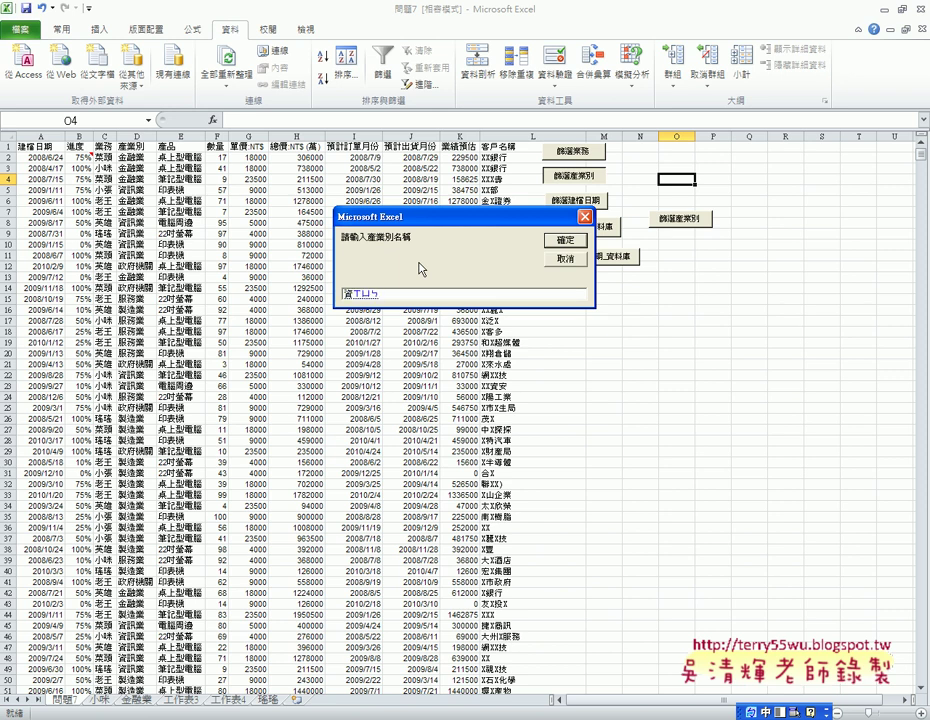
key("4")
key("4")
key("BackSpace")
key("4")
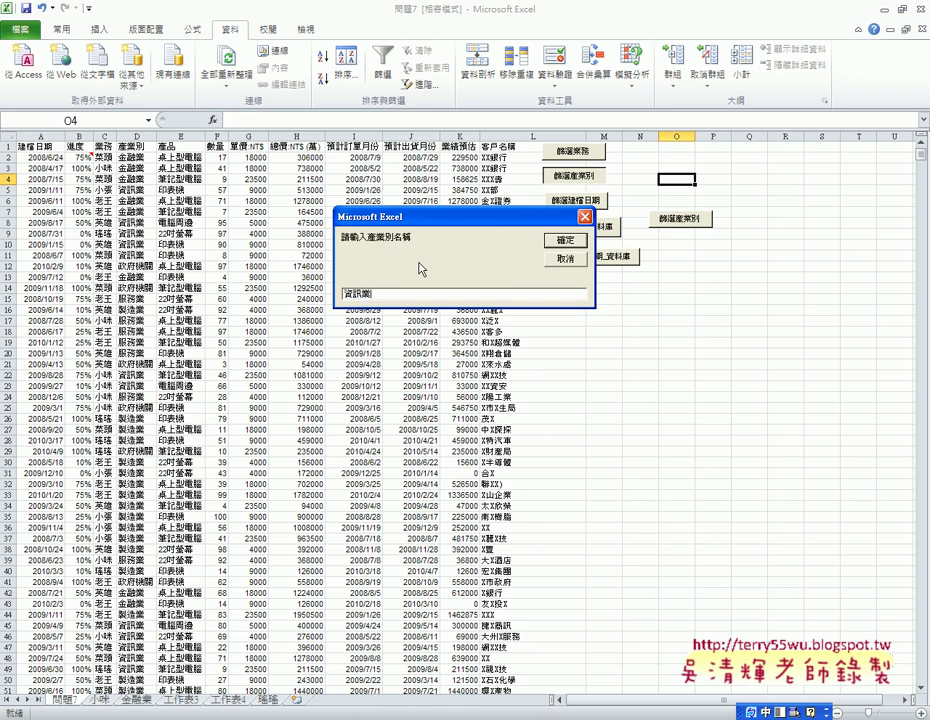